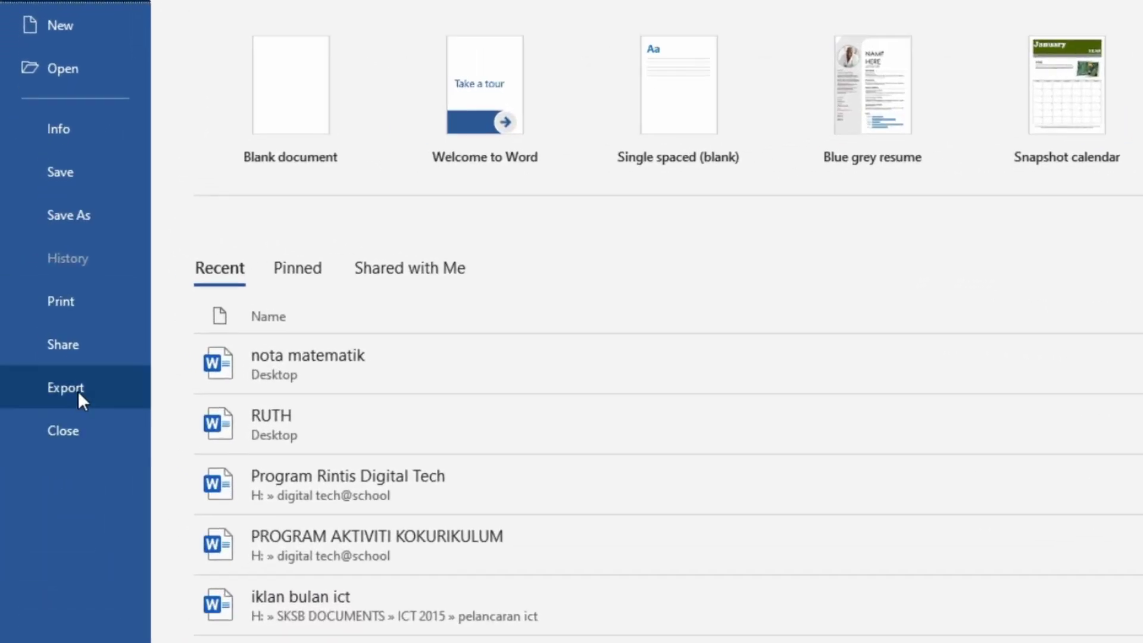
Start exporting the Word document as a PDF/XPS file.
left_click(77, 391)
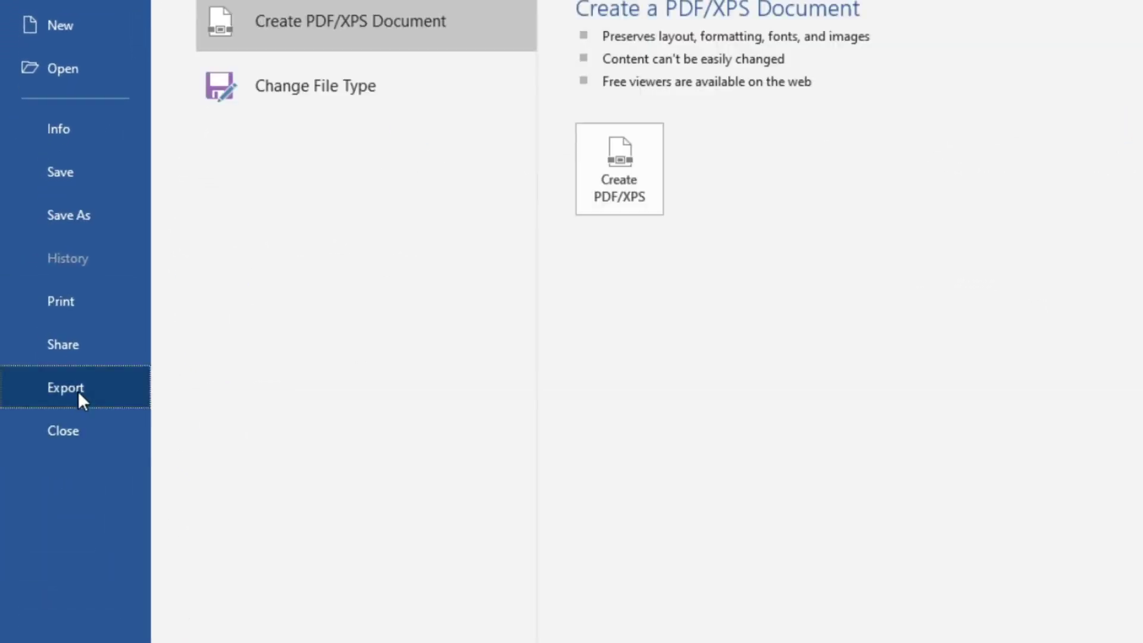
left_click(616, 172)
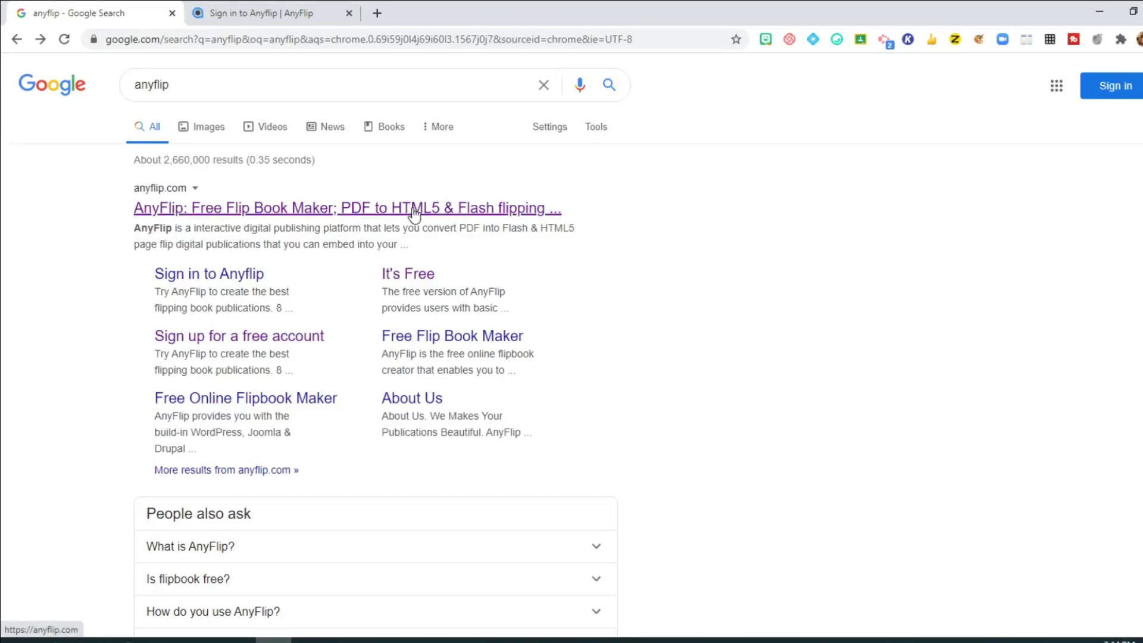
Switch to the AnyFlip site in Chrome and sign up for a free account using a Google account.
left_click(260, 14)
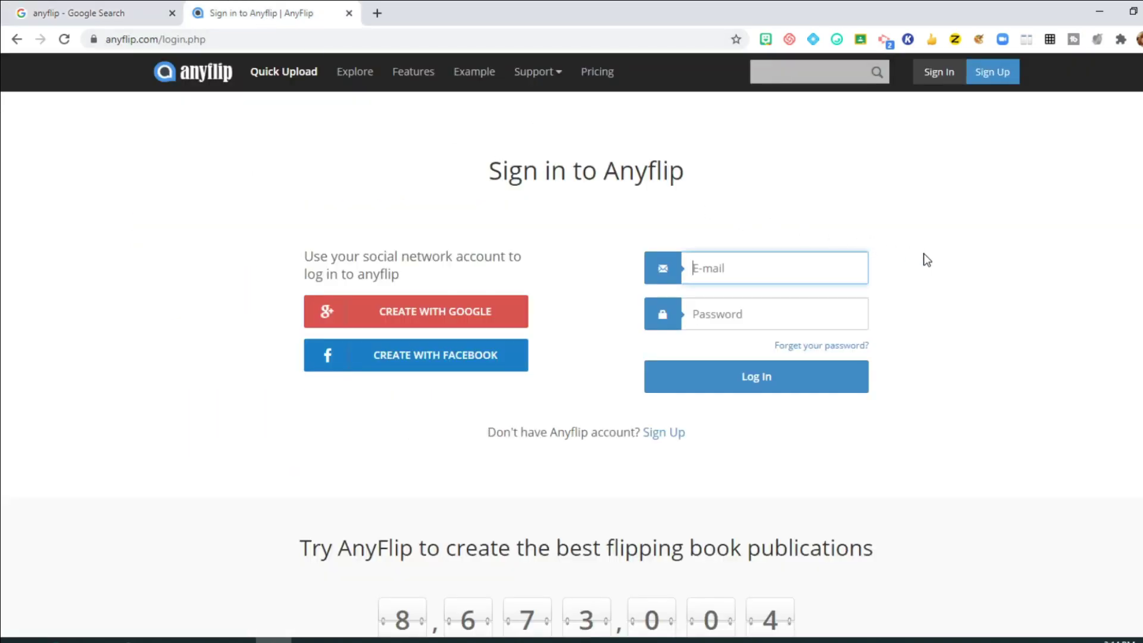
left_click(991, 72)
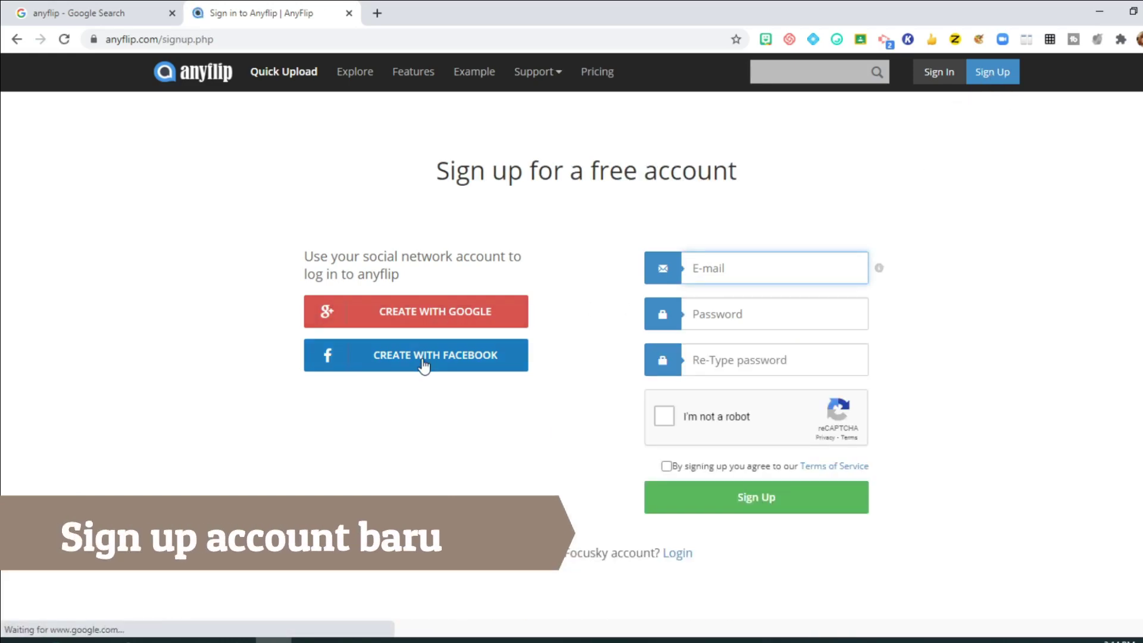
left_click(448, 313)
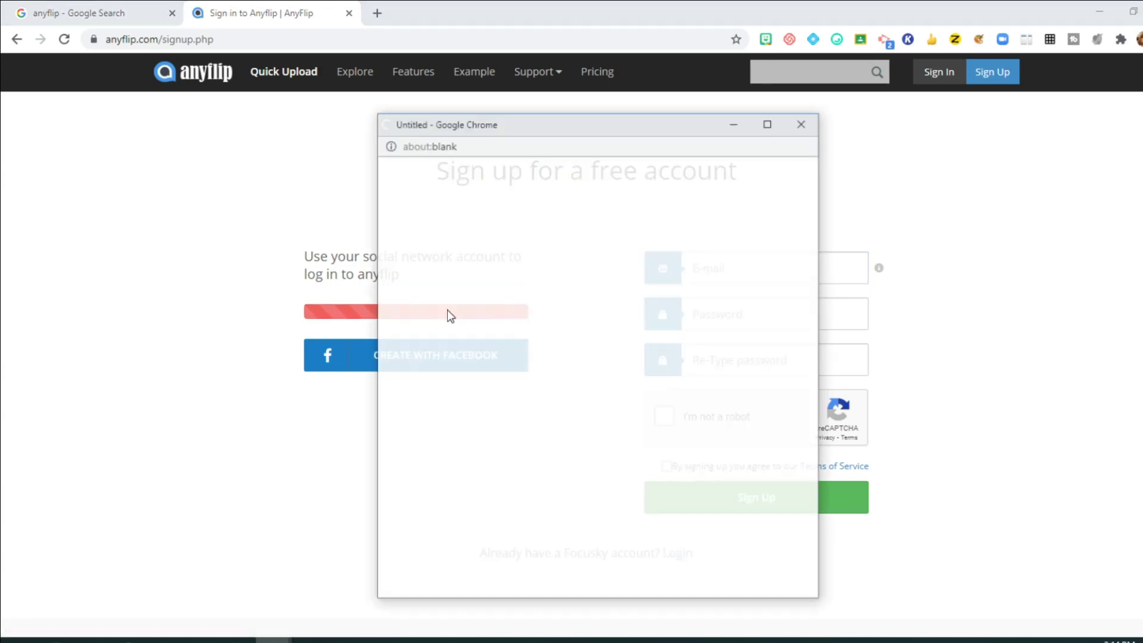
left_click(577, 403)
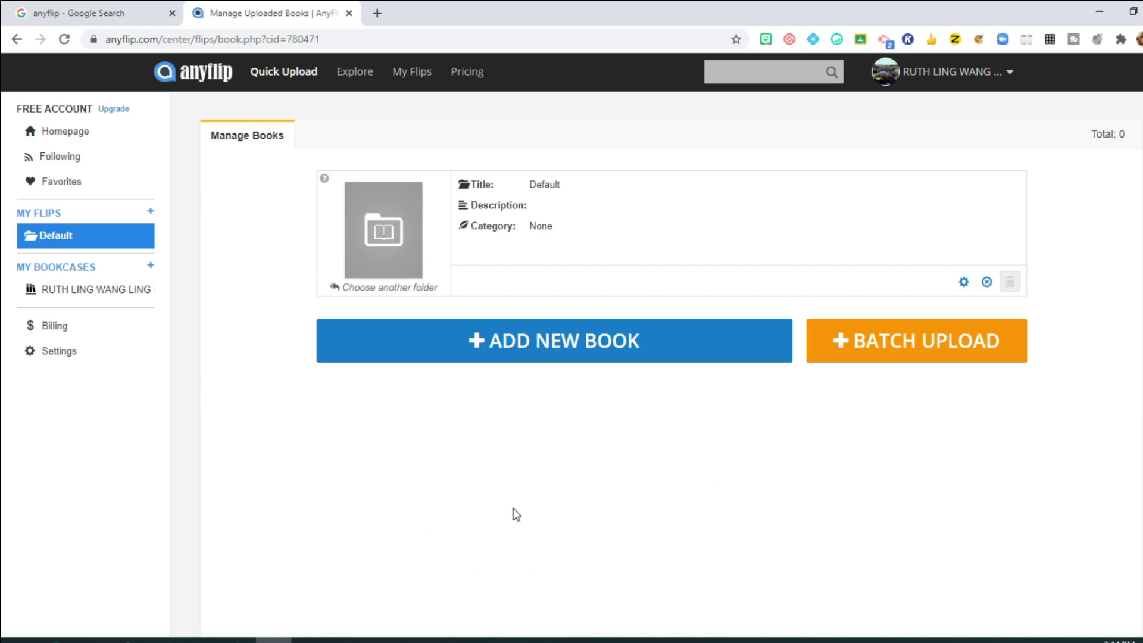
Add a new book in the Default folder and upload the nota matematik PDF from the Desktop.
left_click(544, 357)
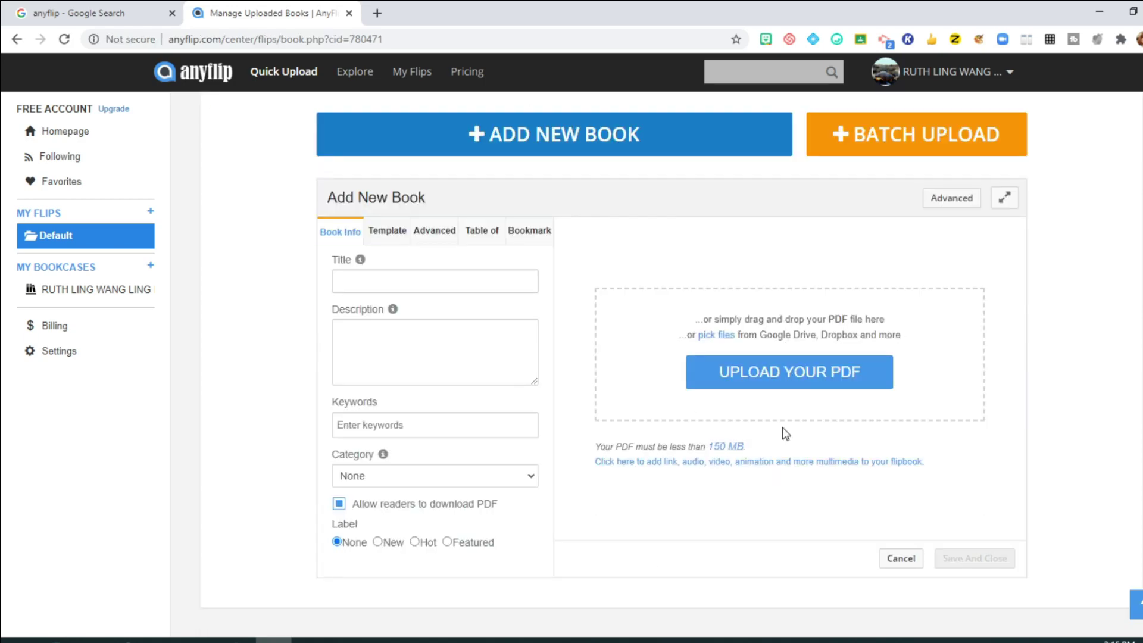
left_click(782, 384)
left_click(61, 122)
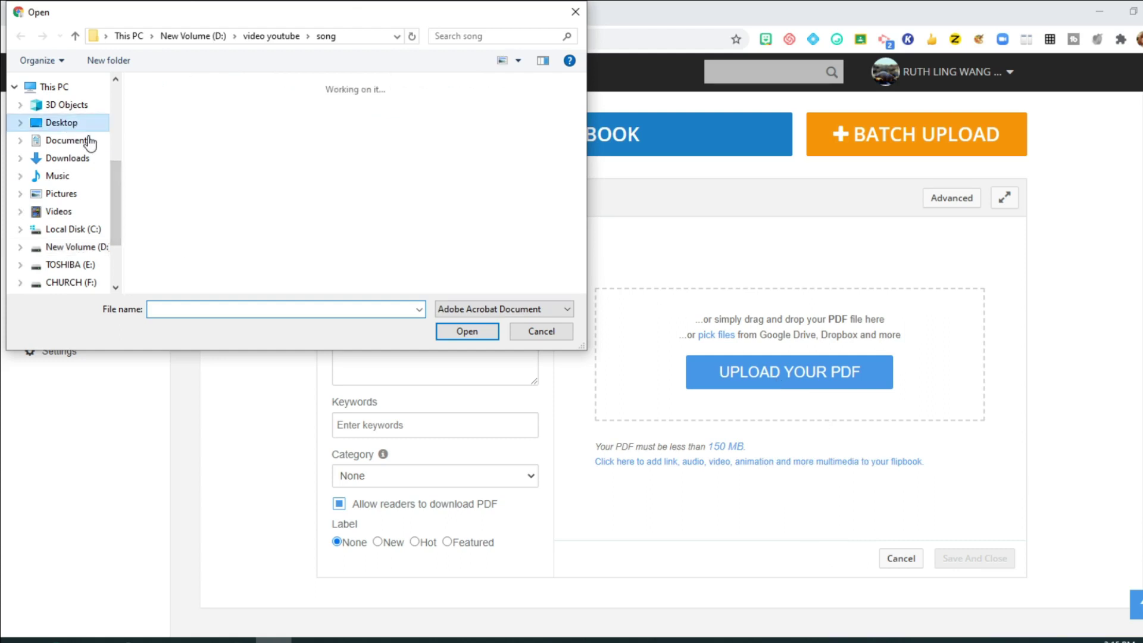
left_click(183, 219)
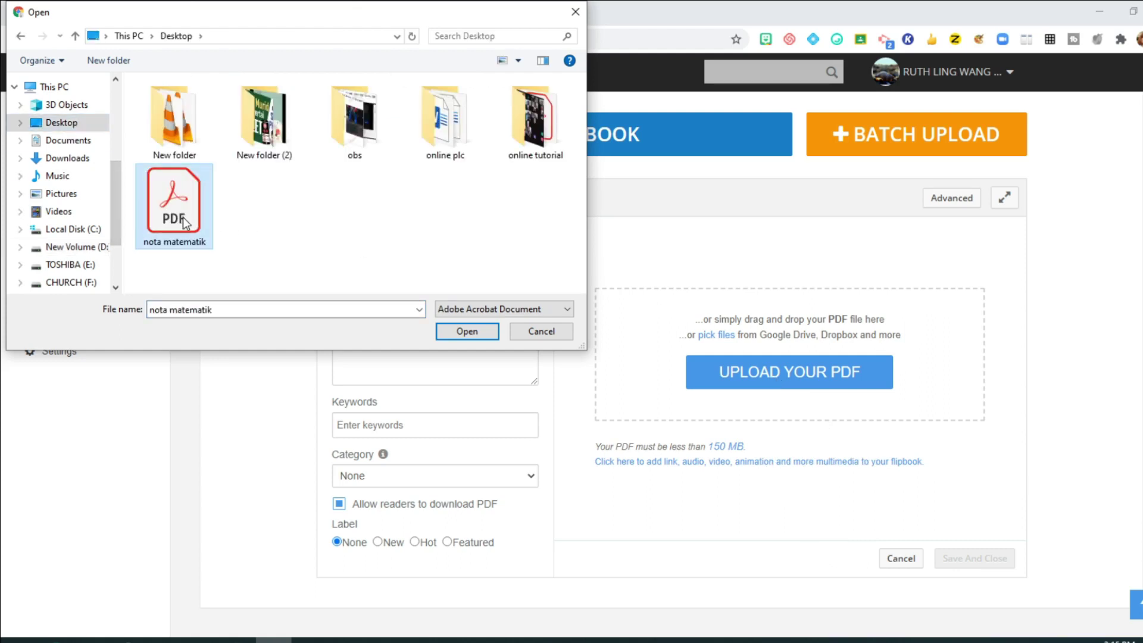
left_click(471, 331)
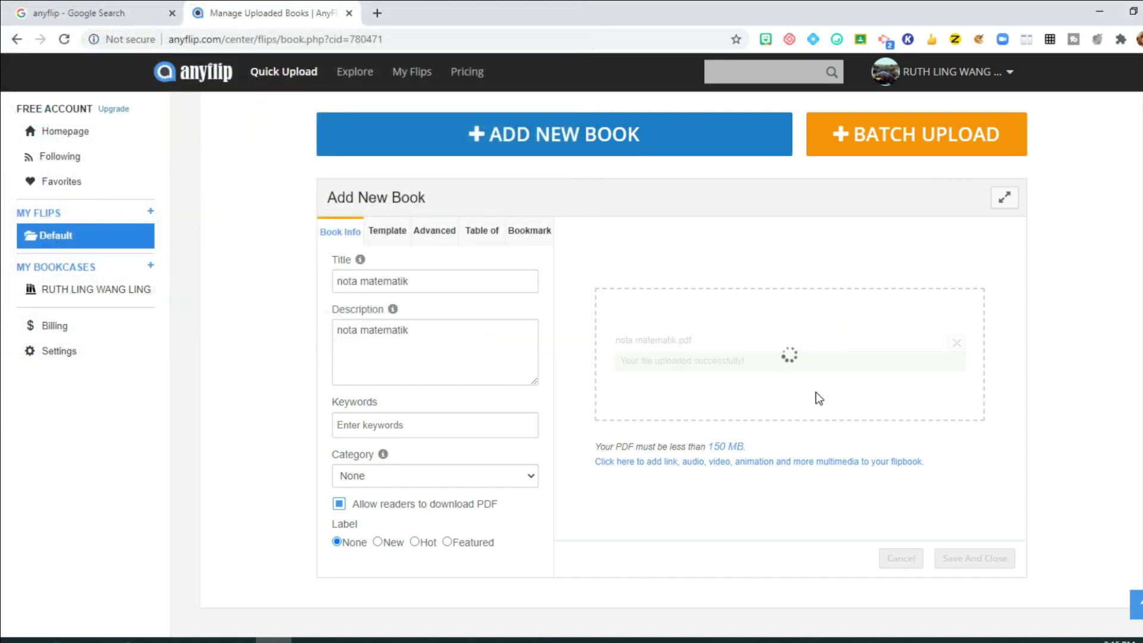
Set the book's title to NOTA MATEMATIK and its description to RUMUS MATEMATIK TAHUN 4, 5 & 6.
left_click_drag(420, 281, 335, 281)
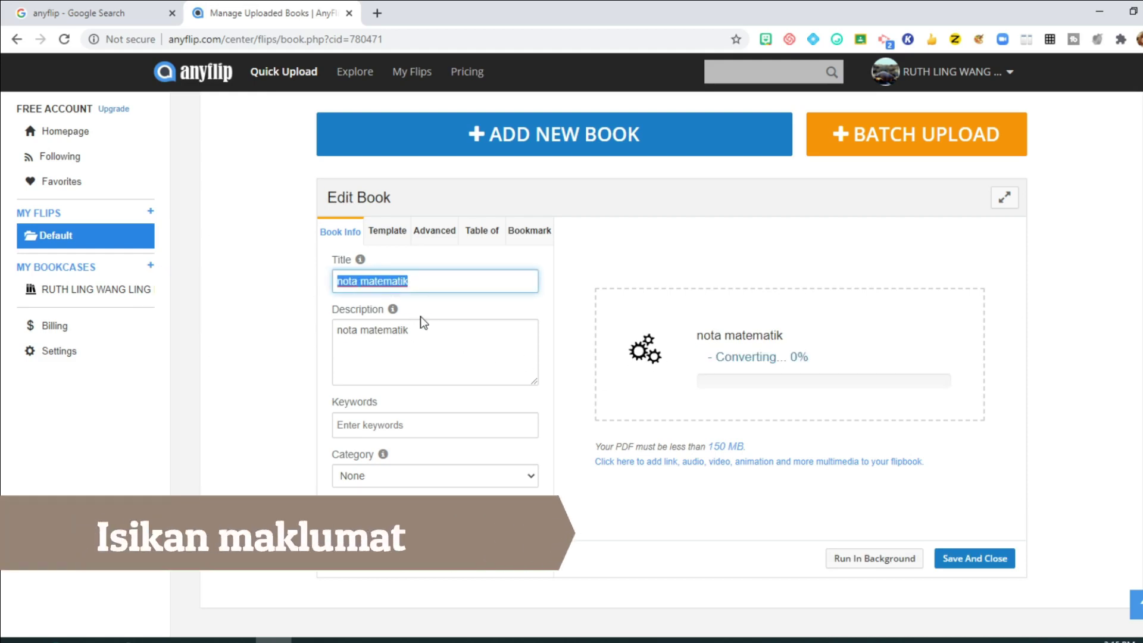
left_click_drag(434, 327, 314, 336)
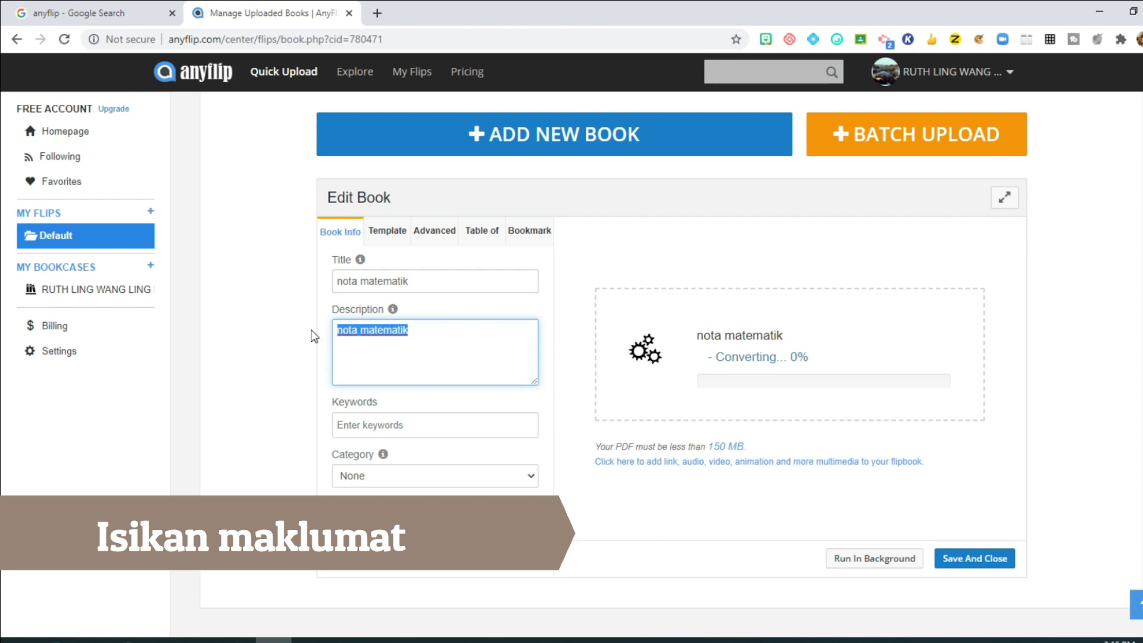
left_click_drag(423, 281, 292, 281)
type("NOTA MATEMATIK")
key("Tab")
type("RUMUS MATEMATIK TAHUN 4, 5 & 6")
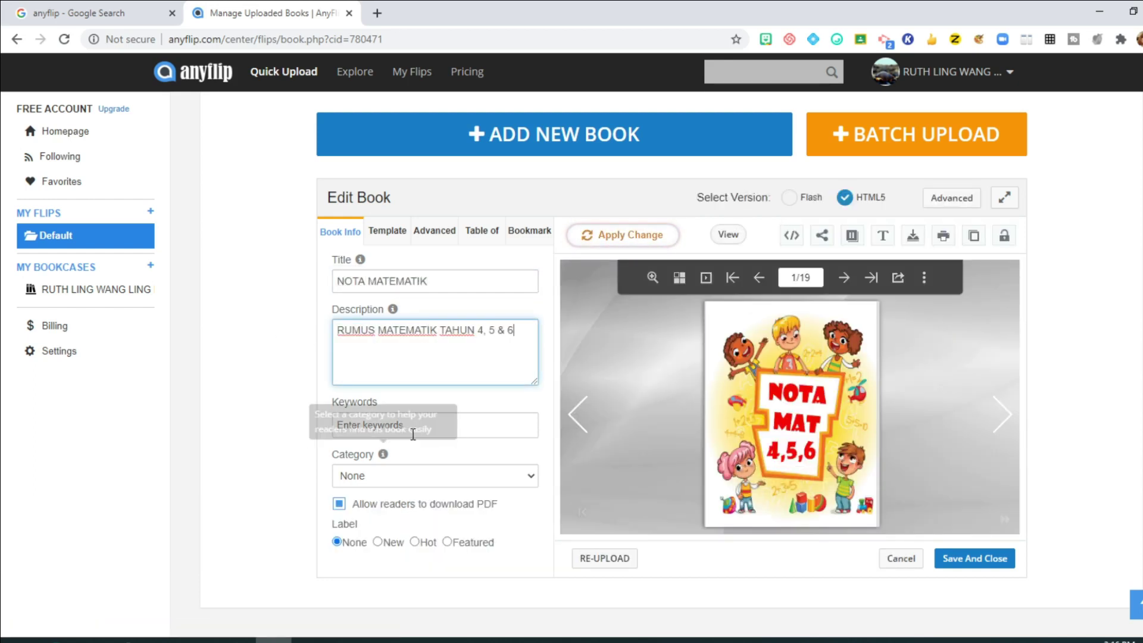
Add the keyword NOTA MATEMATIK, browse the book categories and choose None.
left_click(492, 432)
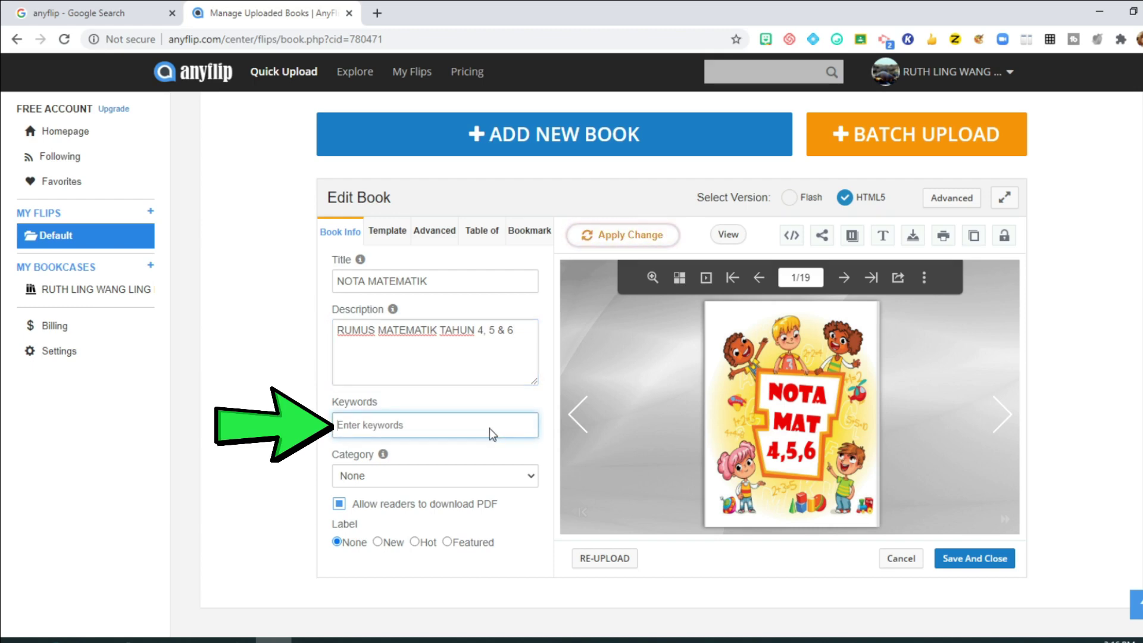
type("NOTA MATEMATIK")
left_click(530, 477)
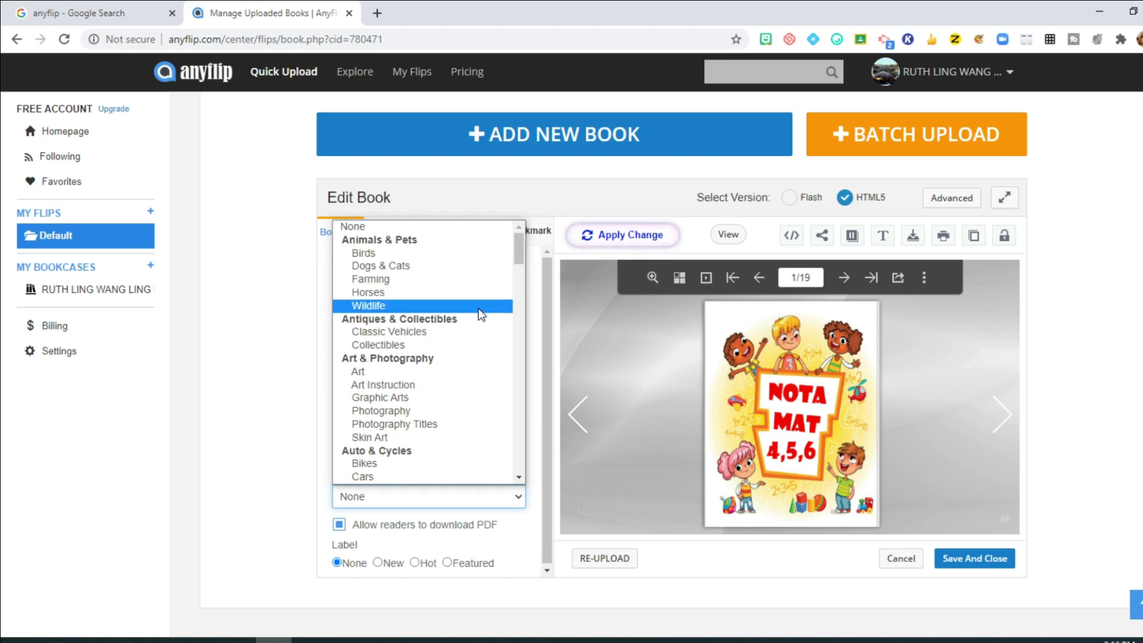
scroll(478, 350, "down", 3)
scroll(478, 350, "down", 3)
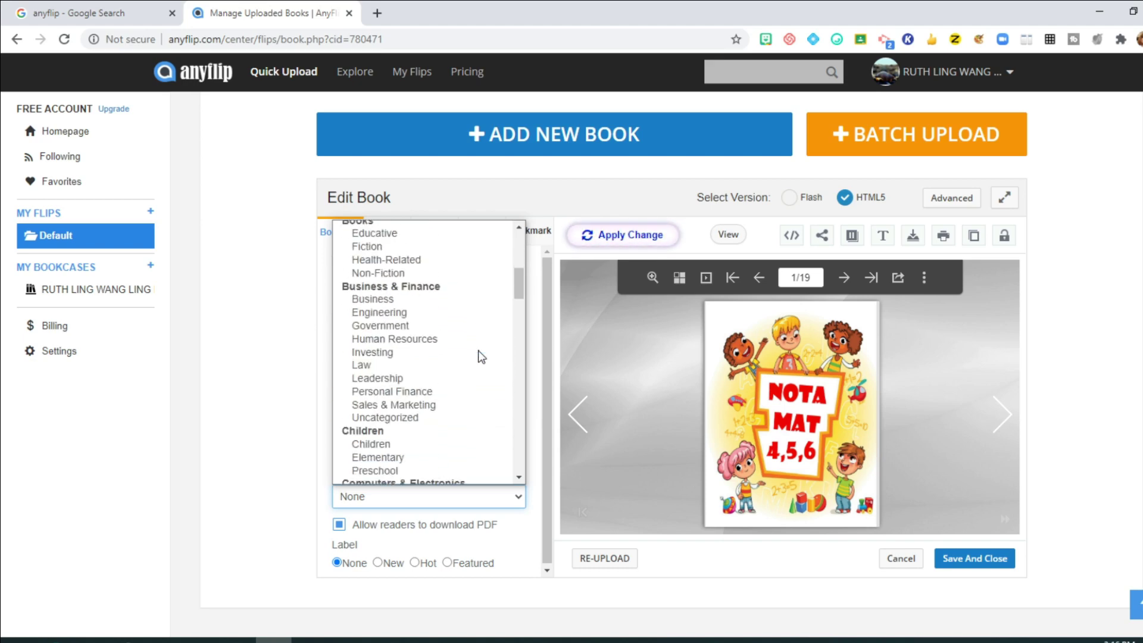
scroll(477, 350, "up", 3)
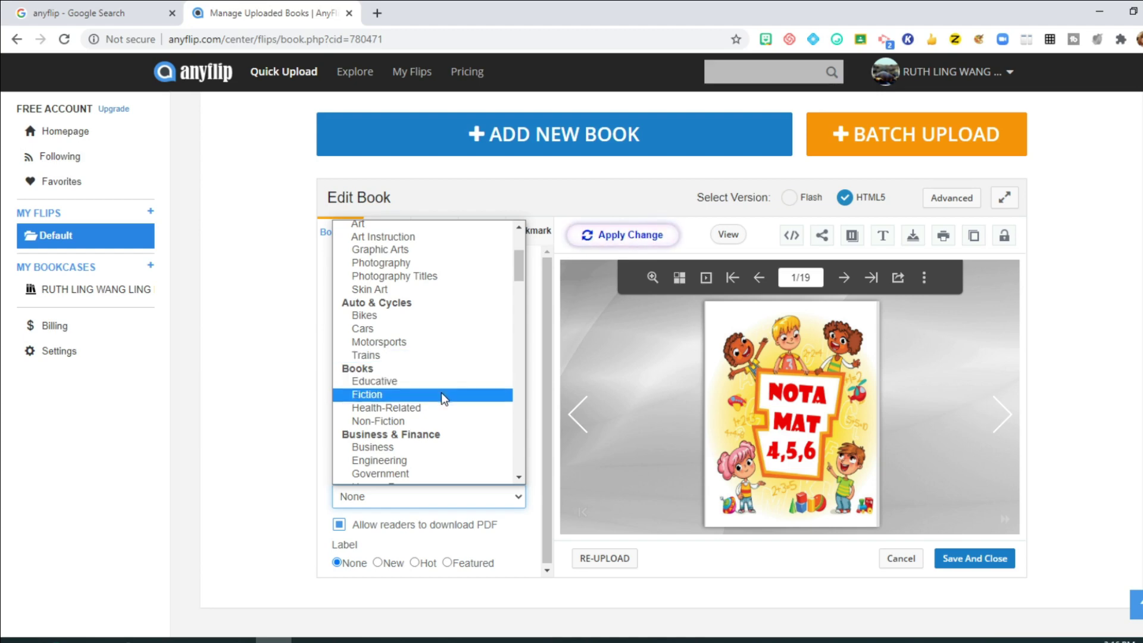
scroll(452, 429, "up", 5)
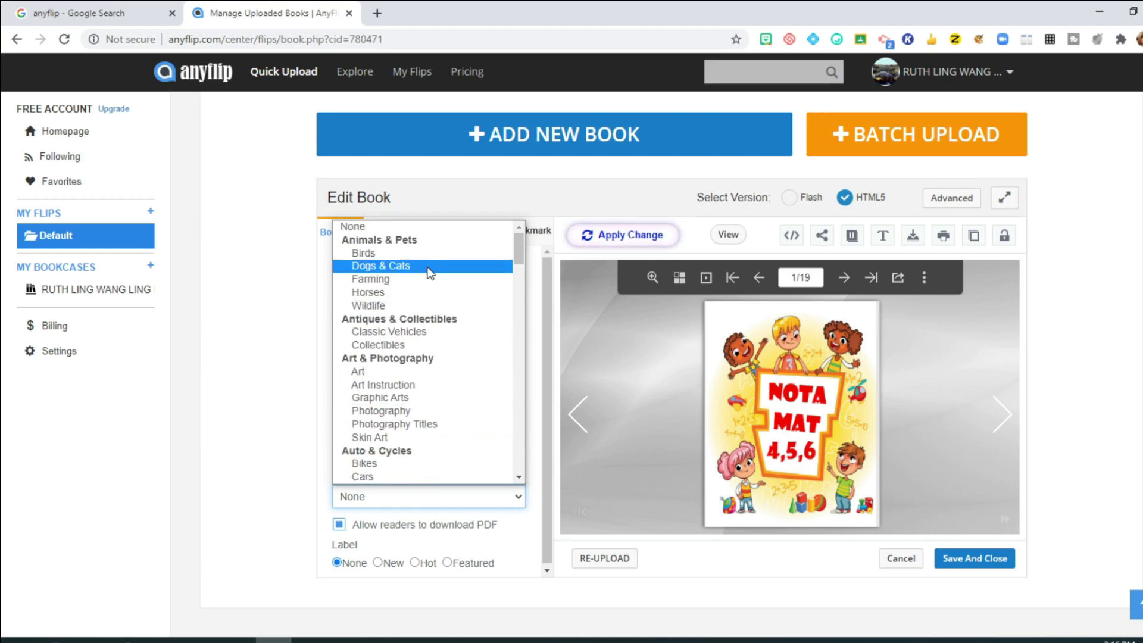
left_click(441, 229)
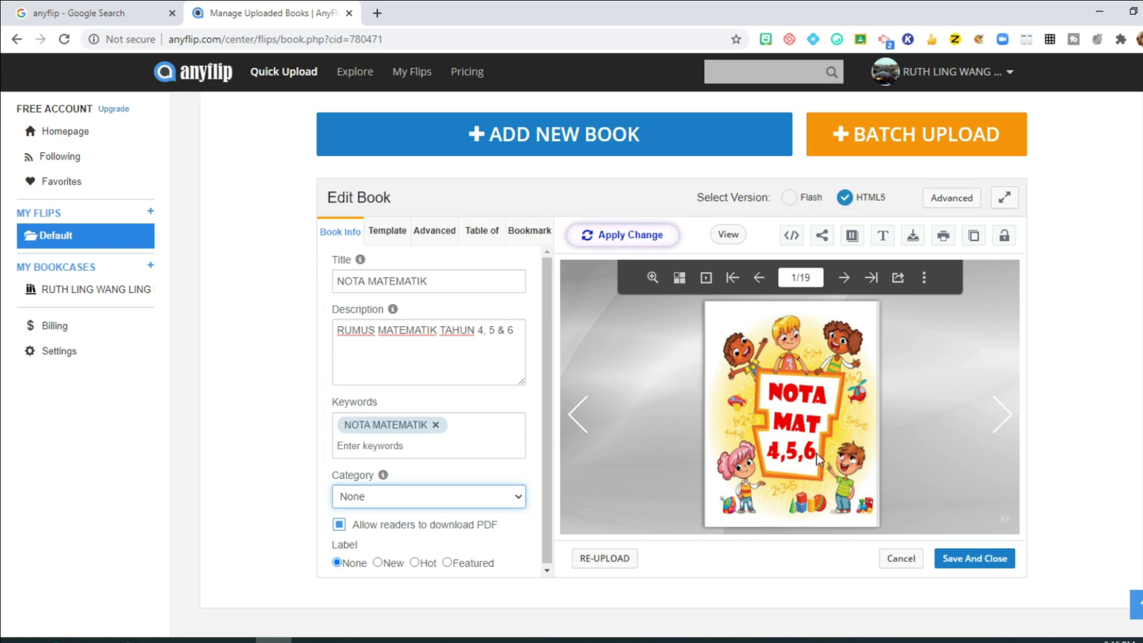
Apply the Wall-line template from the Handy group to the flipbook.
left_click(392, 236)
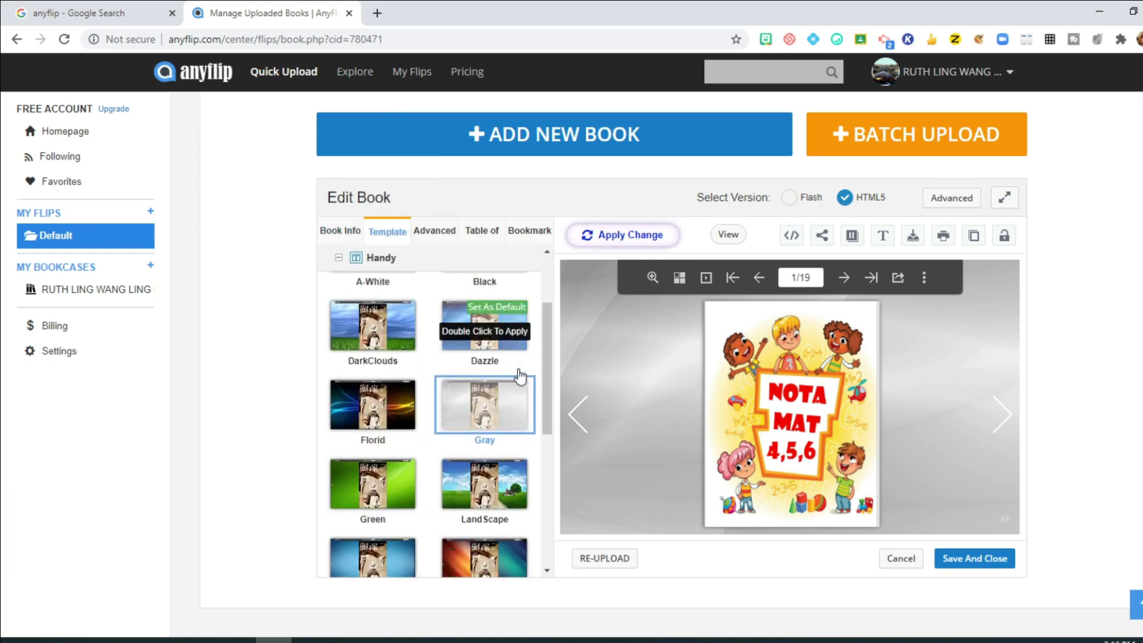
scroll(507, 417, "down", 4)
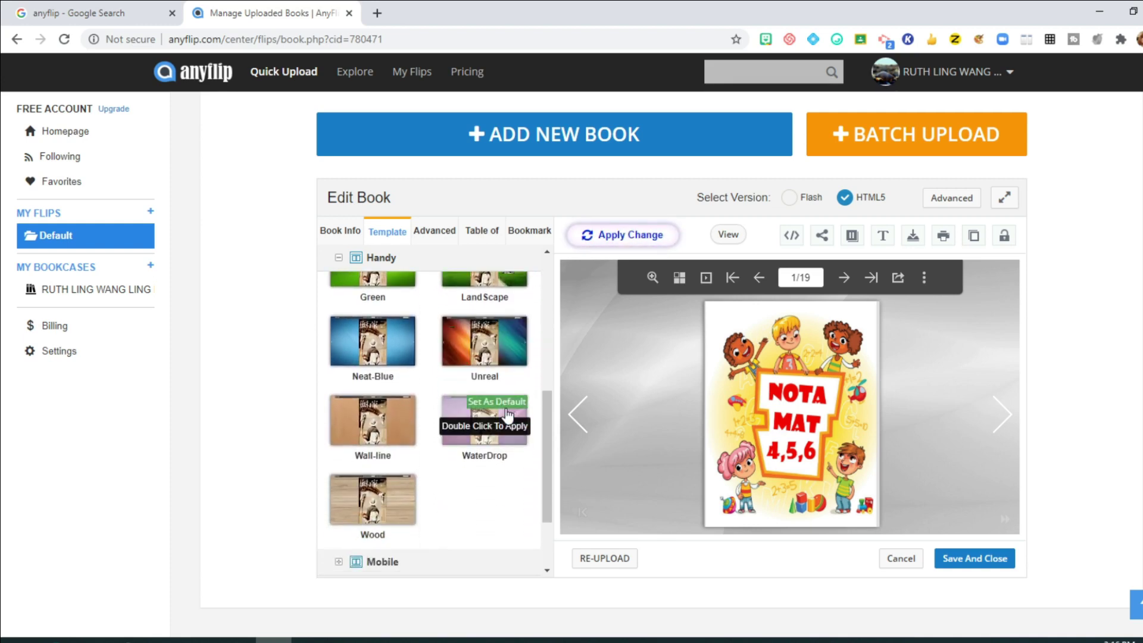
double_click(400, 439)
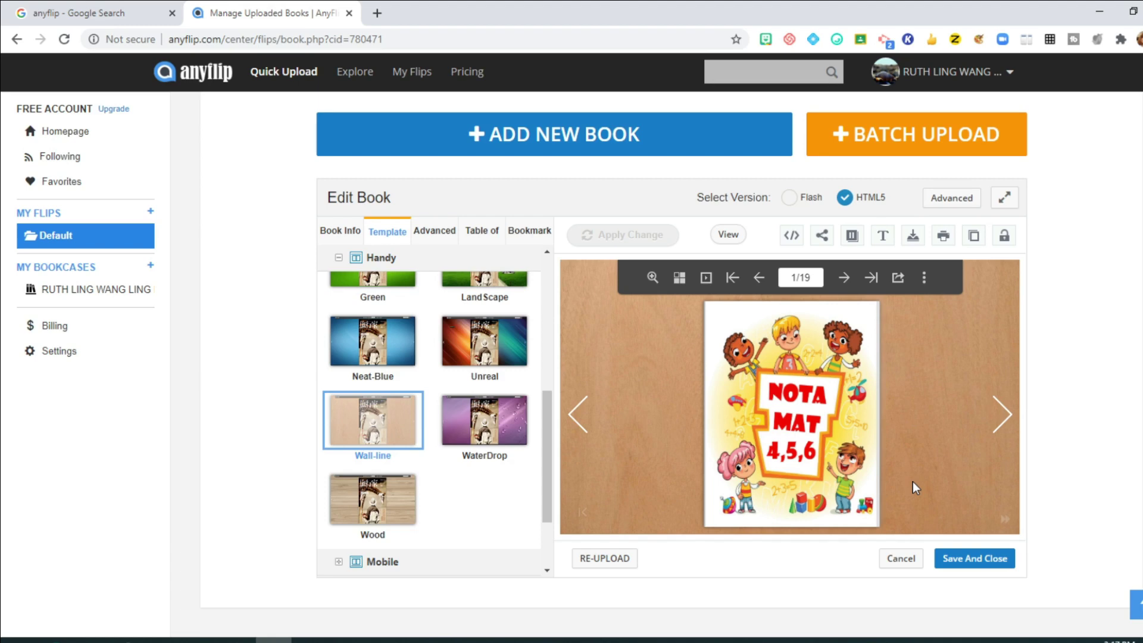
Set the preloader title color to magenta in the advanced book settings.
left_click(443, 232)
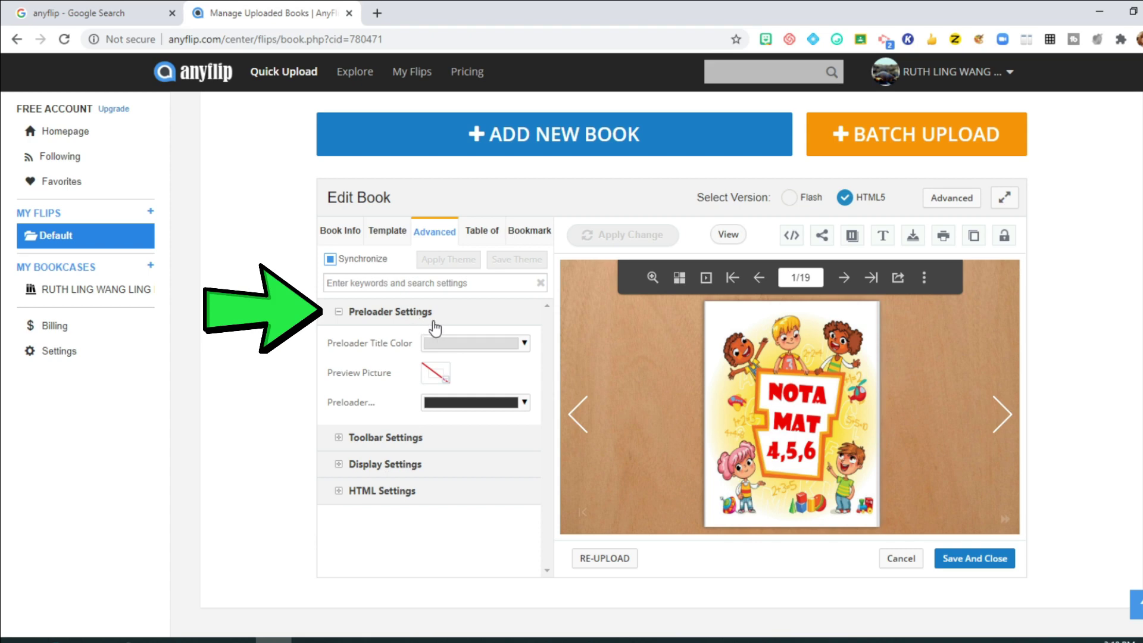
left_click(525, 343)
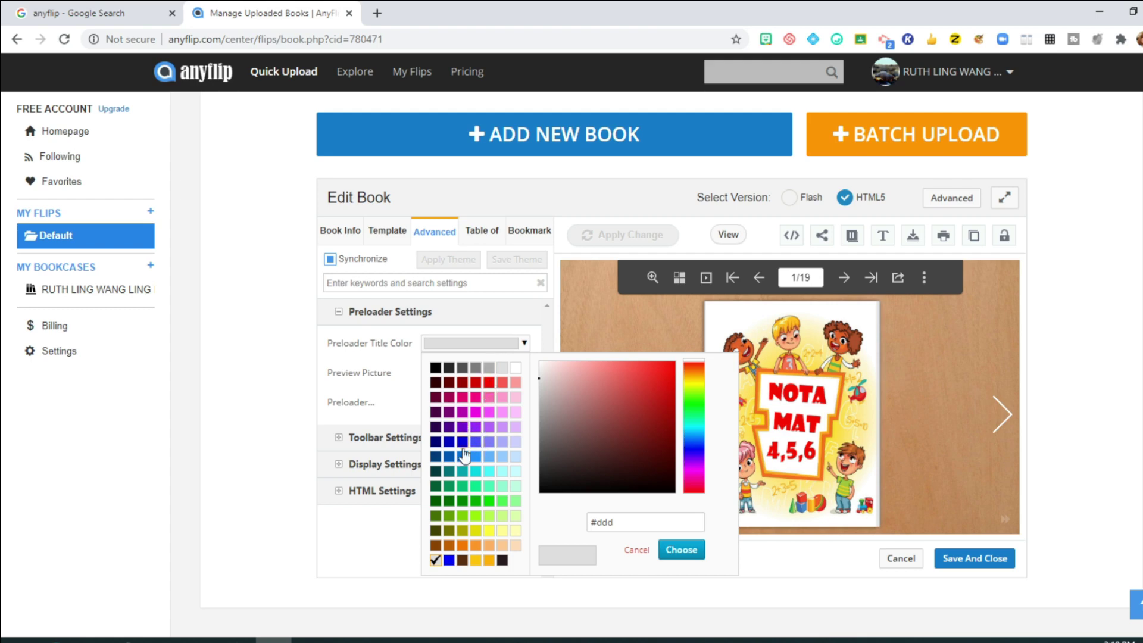
left_click(476, 412)
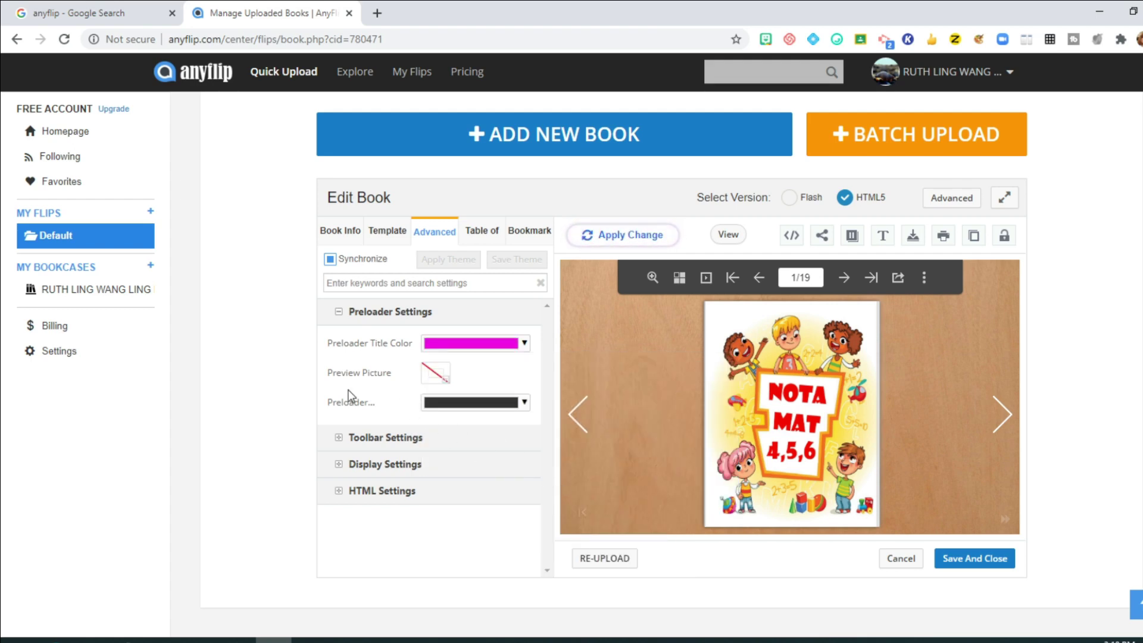
Set the preloader's preview picture to the images file from the Desktop.
mouse_move(391, 378)
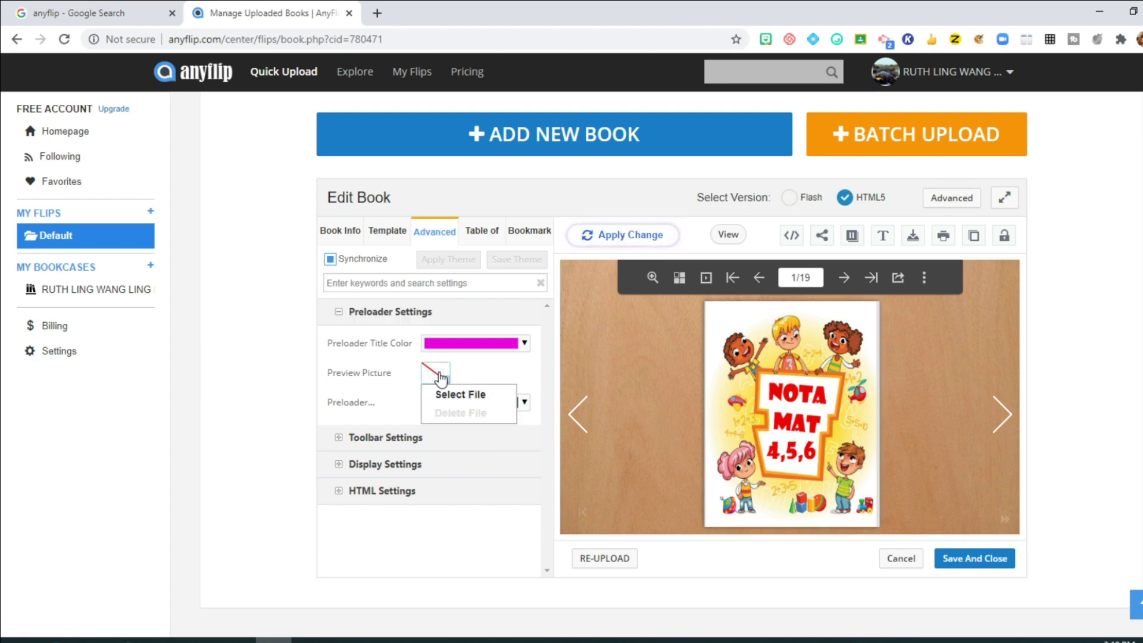
left_click(450, 394)
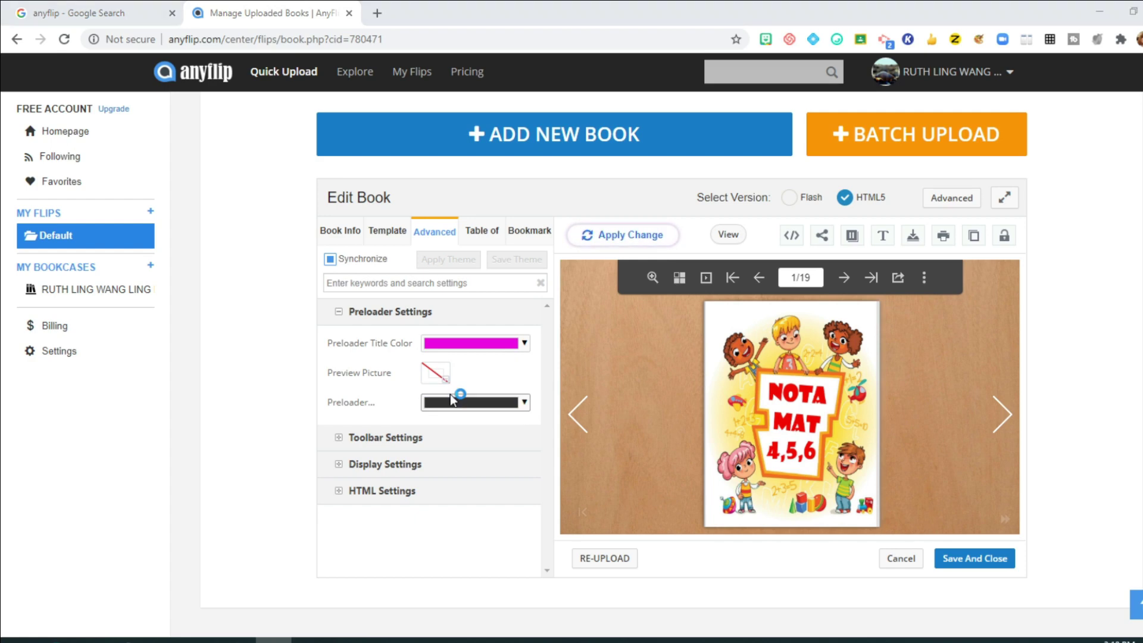
left_click(173, 215)
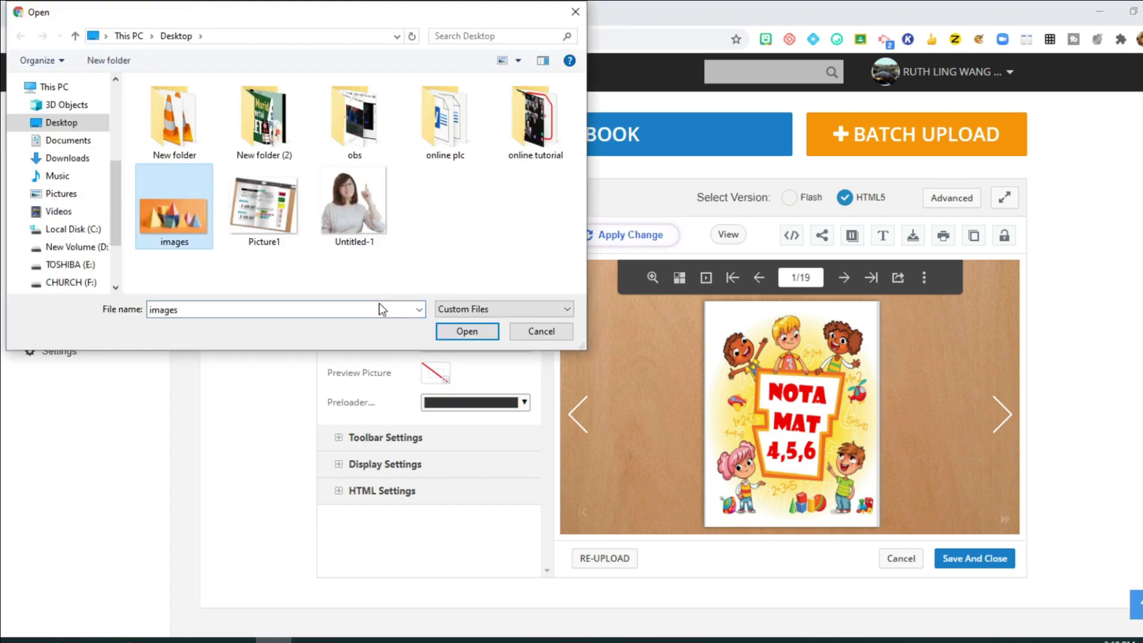
left_click(466, 331)
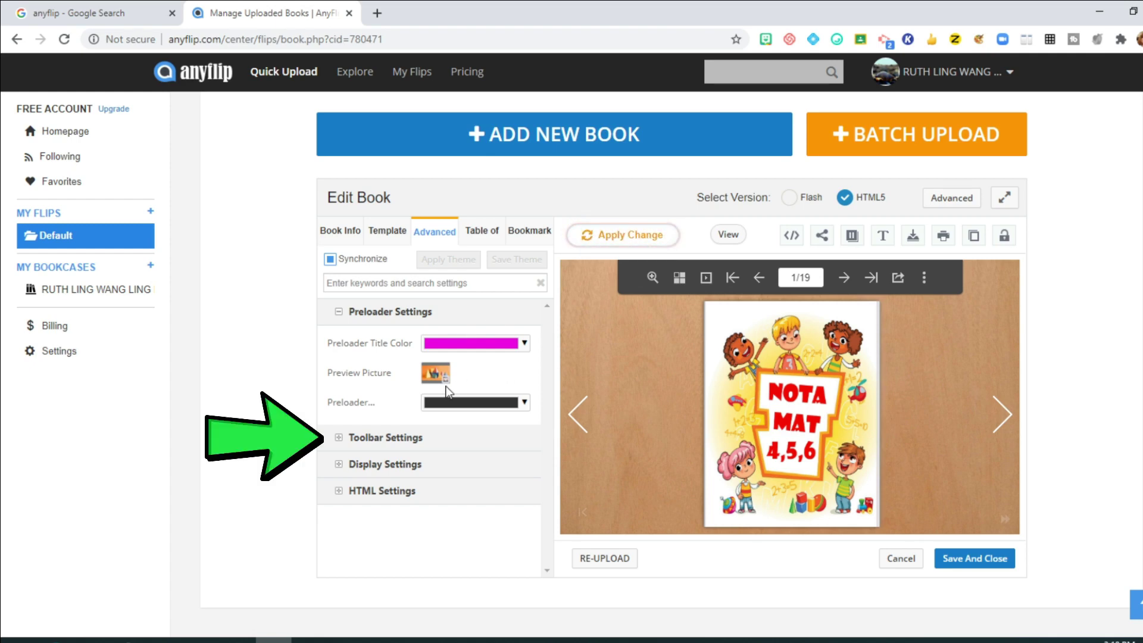
Try to replace the logo image in the Toolbar Settings and dismiss the custom logo upgrade offer.
left_click(396, 438)
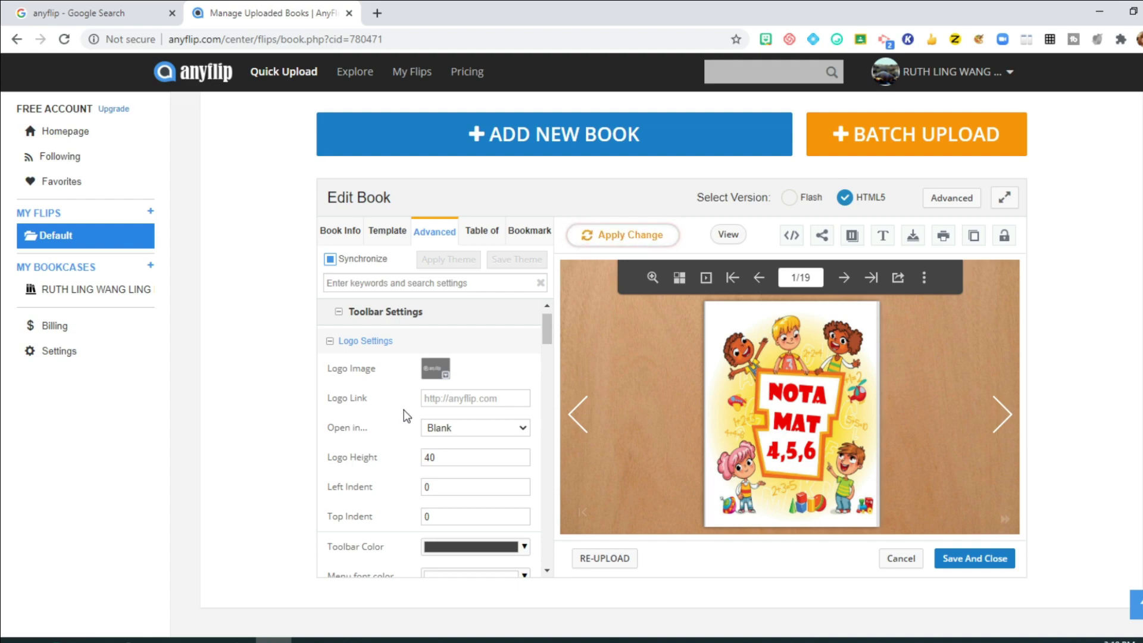
left_click(435, 369)
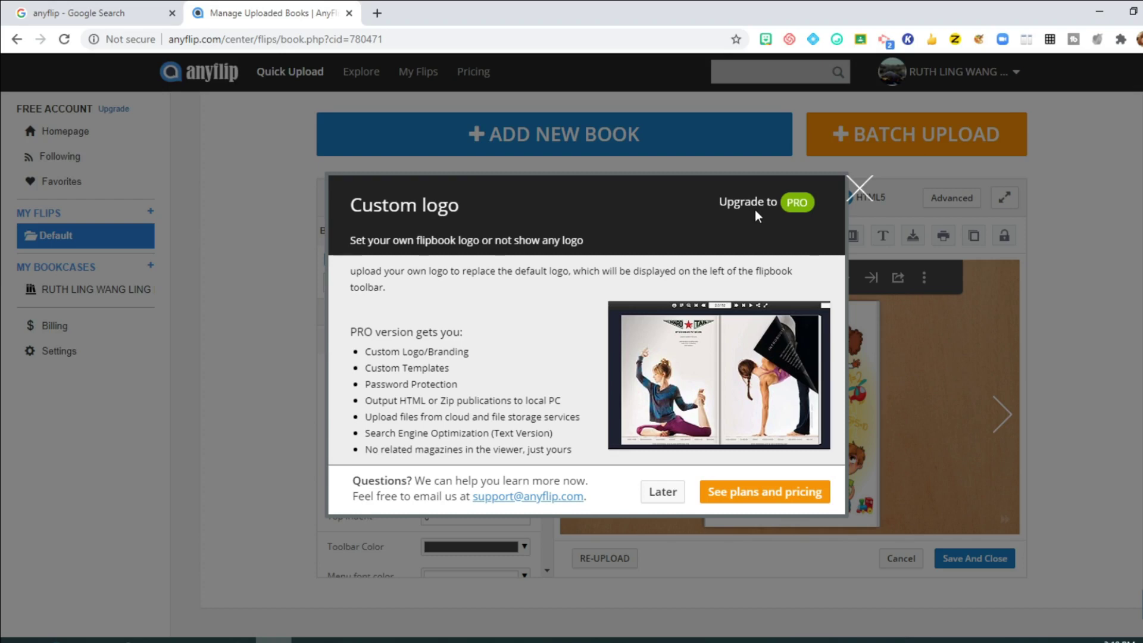
left_click(859, 188)
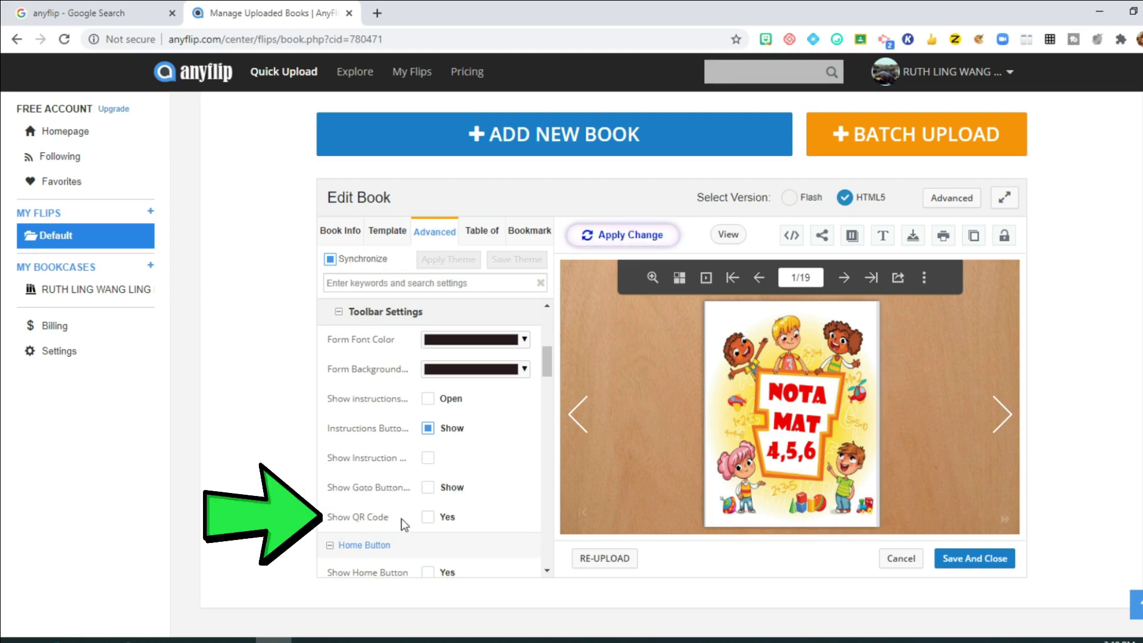
Enable the QR code and the page flipping sound in the flipbook's Toolbar Settings.
left_click(428, 517)
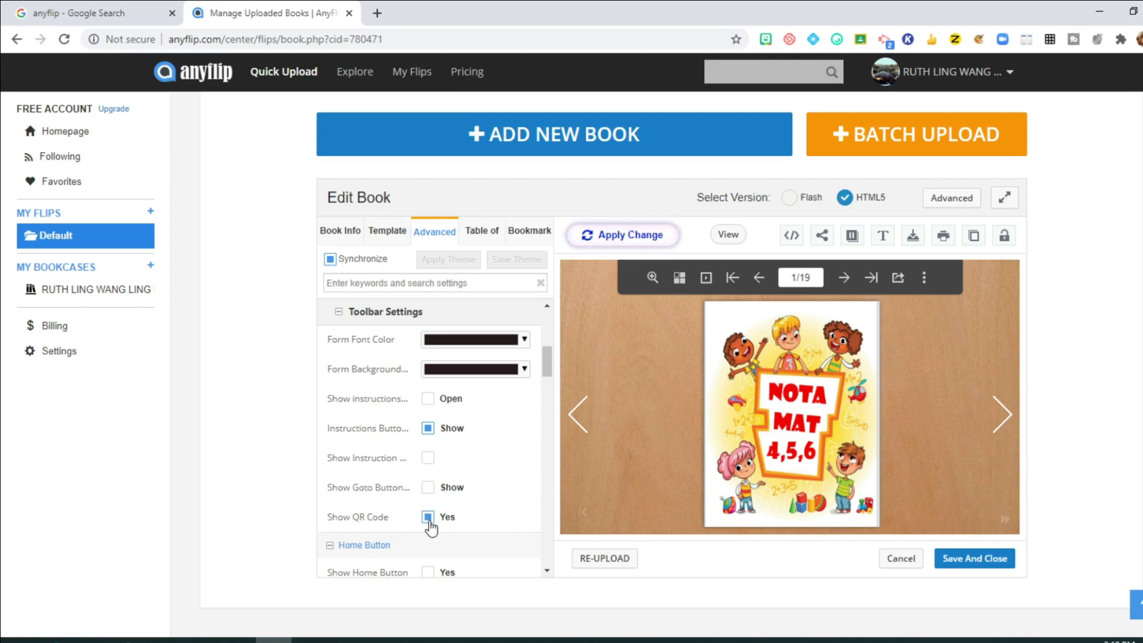
scroll(431, 527, "down", 10)
scroll(430, 527, "down", 7)
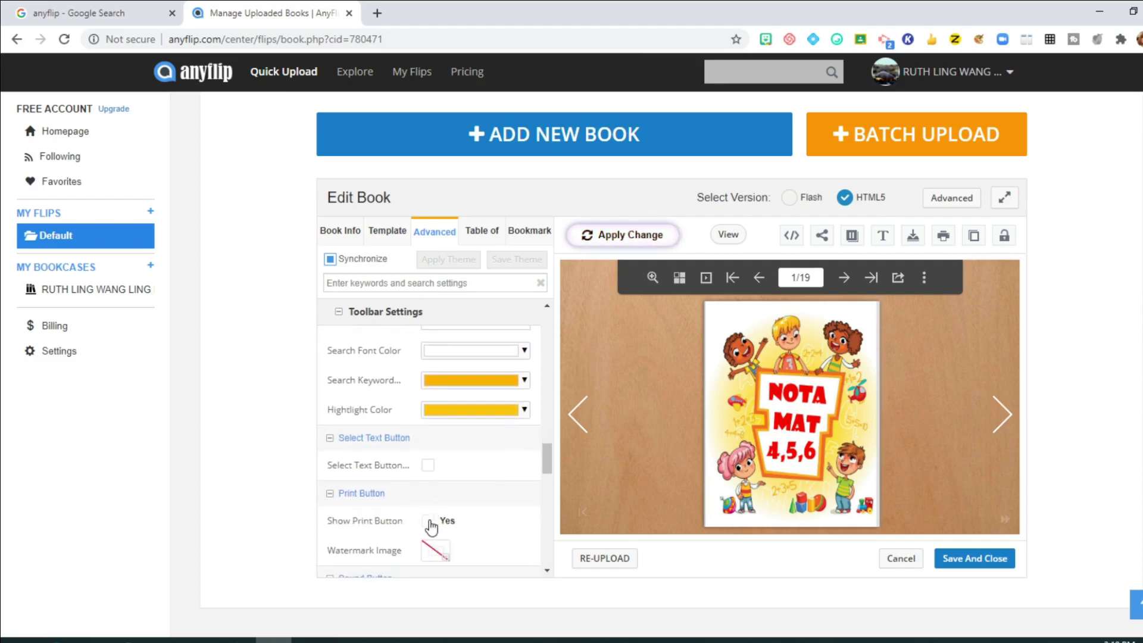
scroll(431, 526, "down", 1)
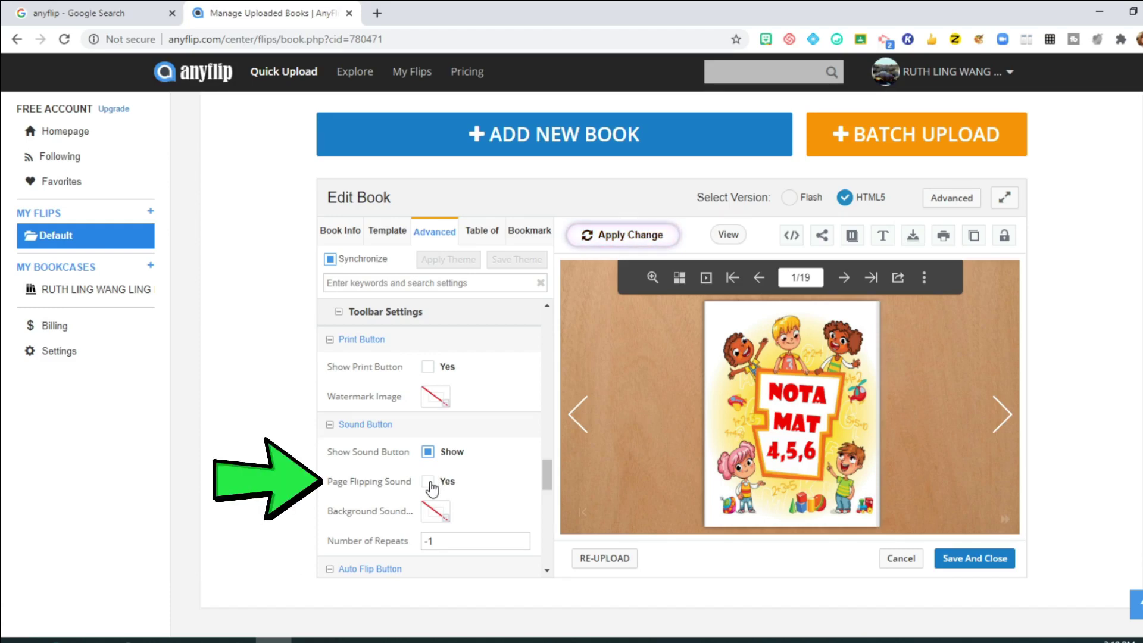
left_click(430, 484)
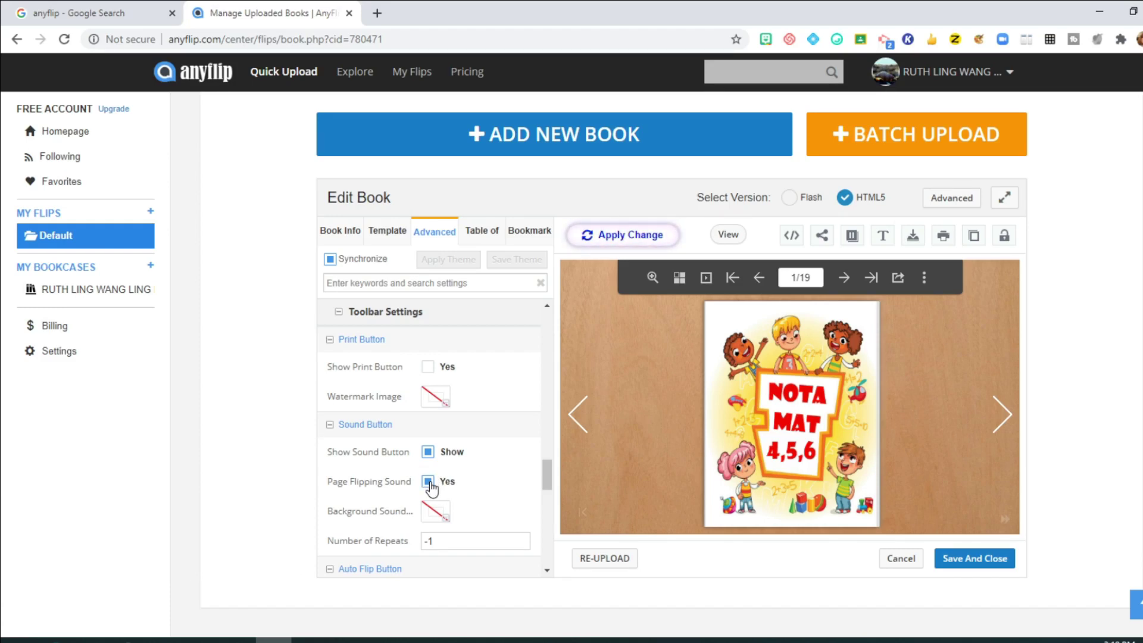
Set the background sound to an MP3 file from the song folder inside video youtube, and play it briefly as a preview.
left_click(432, 518)
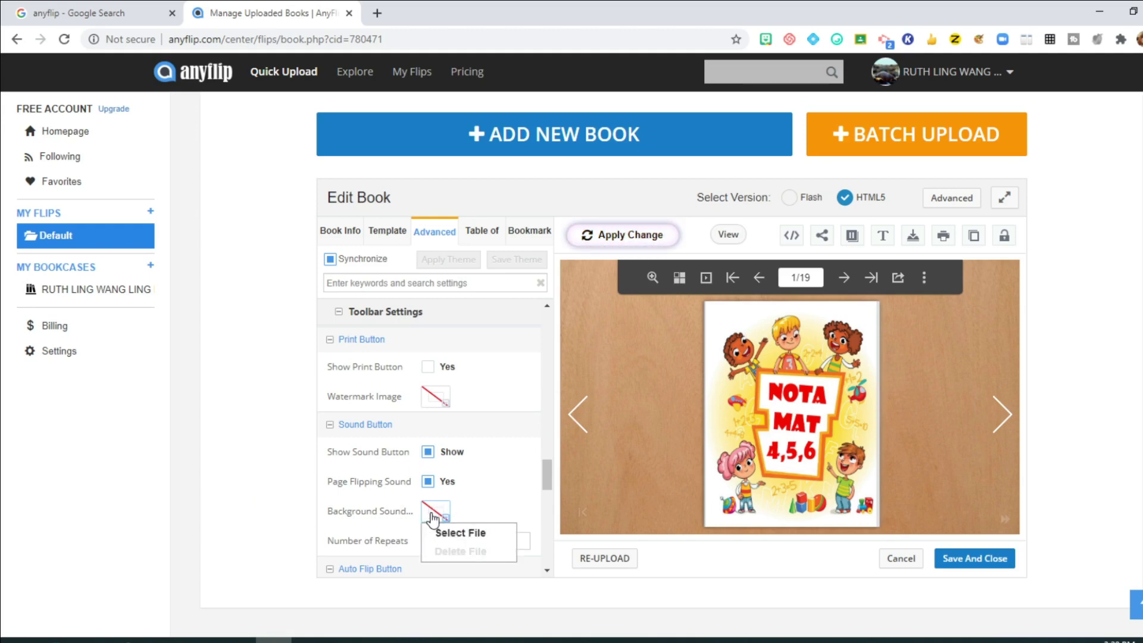
left_click(453, 532)
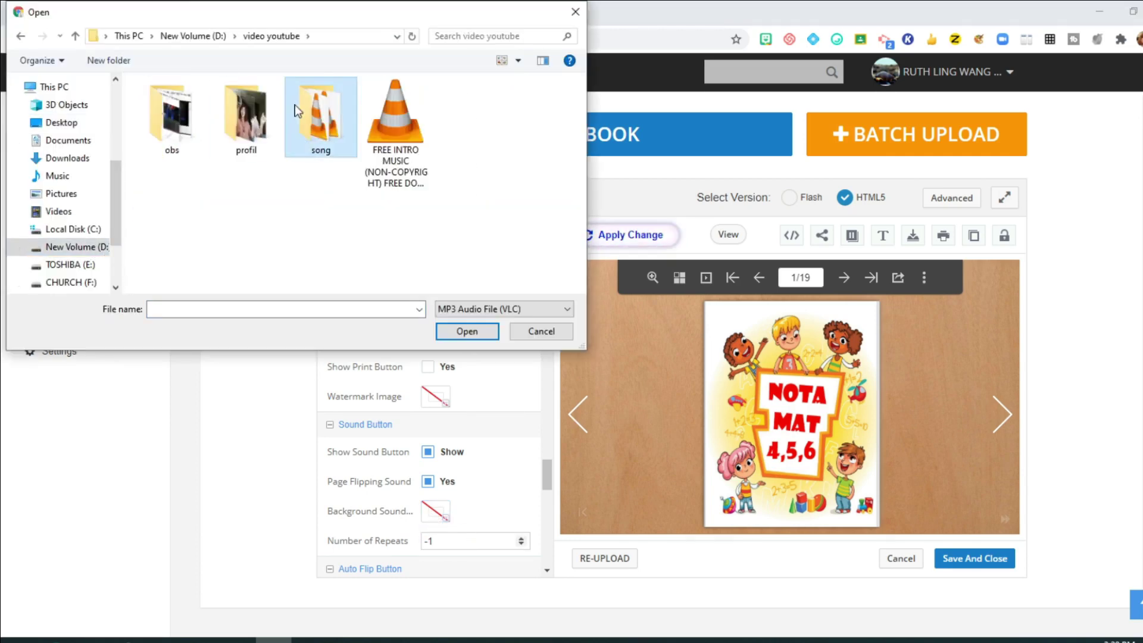
double_click(319, 115)
double_click(216, 123)
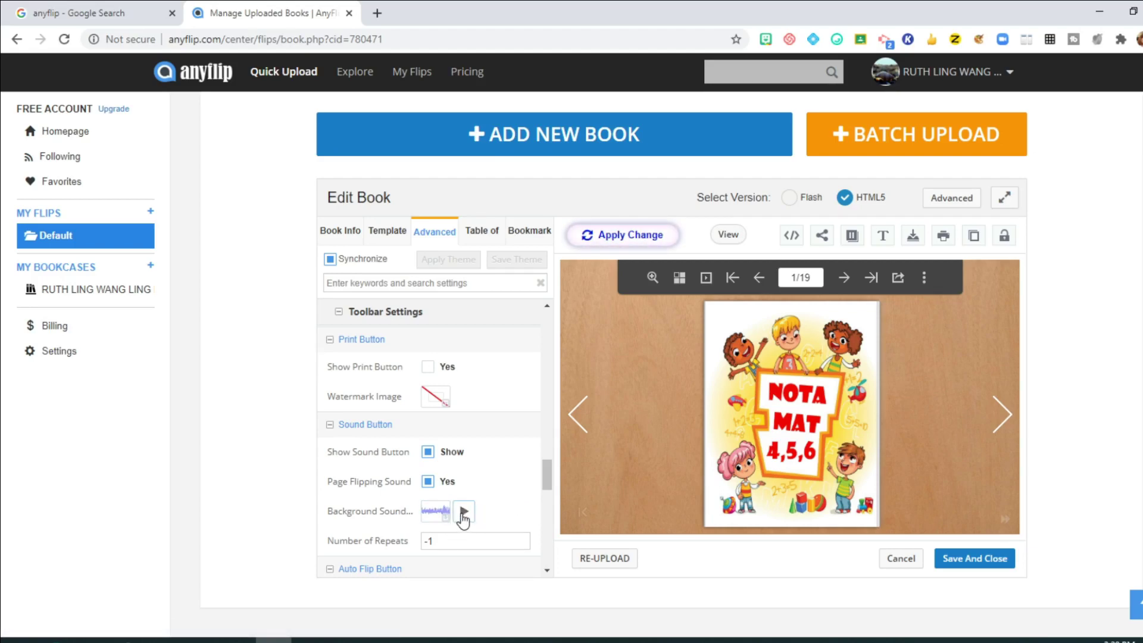
left_click(464, 513)
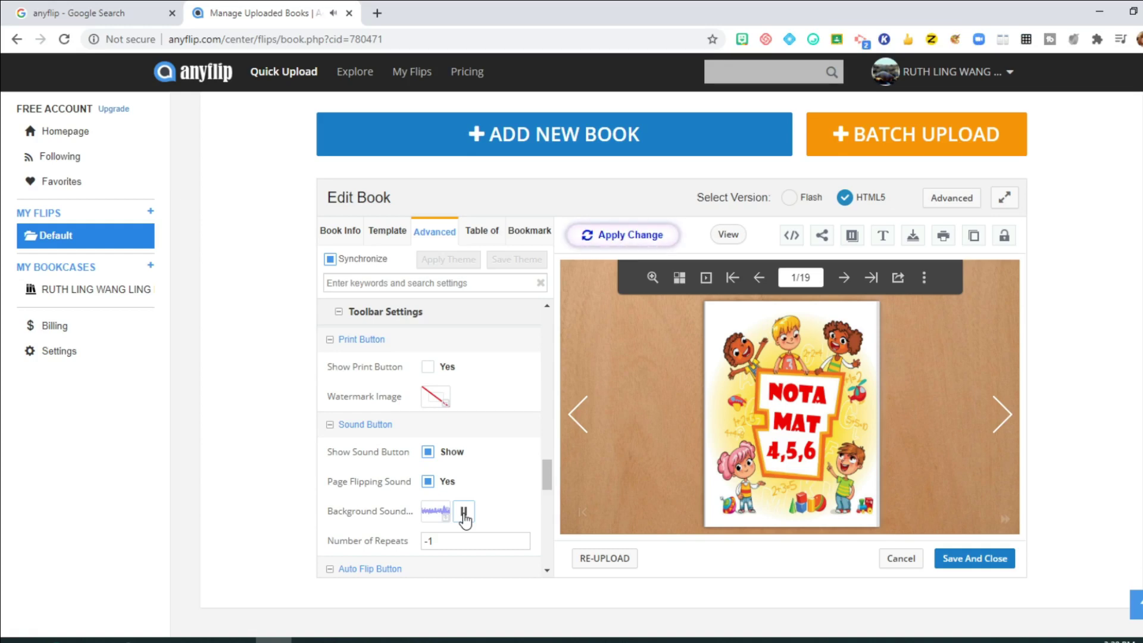
left_click(465, 518)
Enable the download button for the flipbook in the Toolbar Settings.
scroll(465, 518, "down", 5)
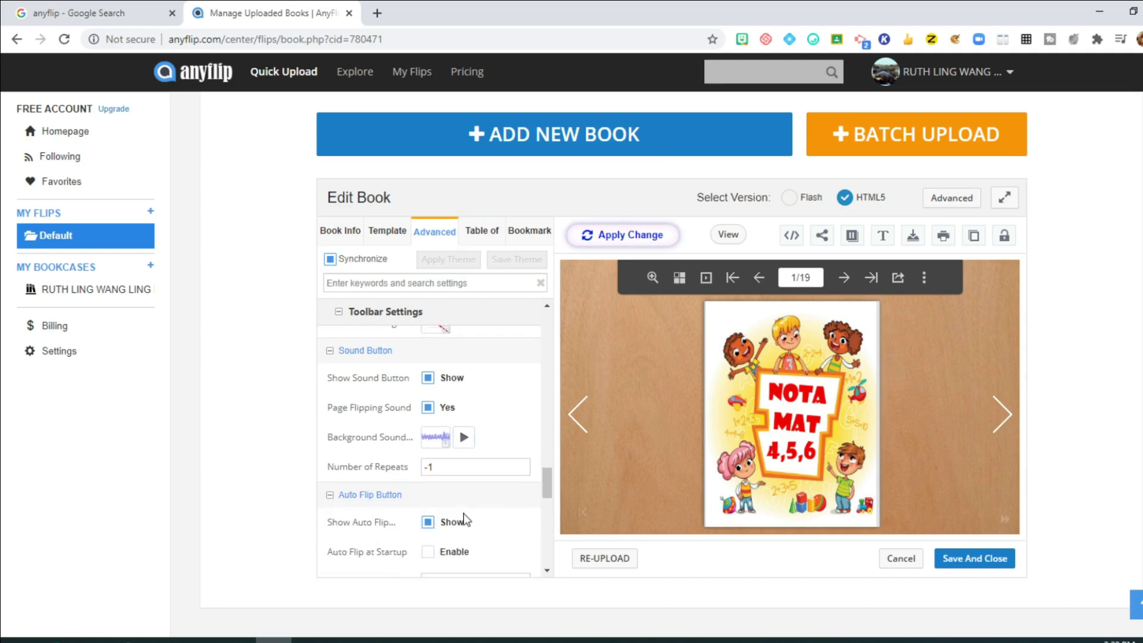
scroll(446, 517, "down", 4)
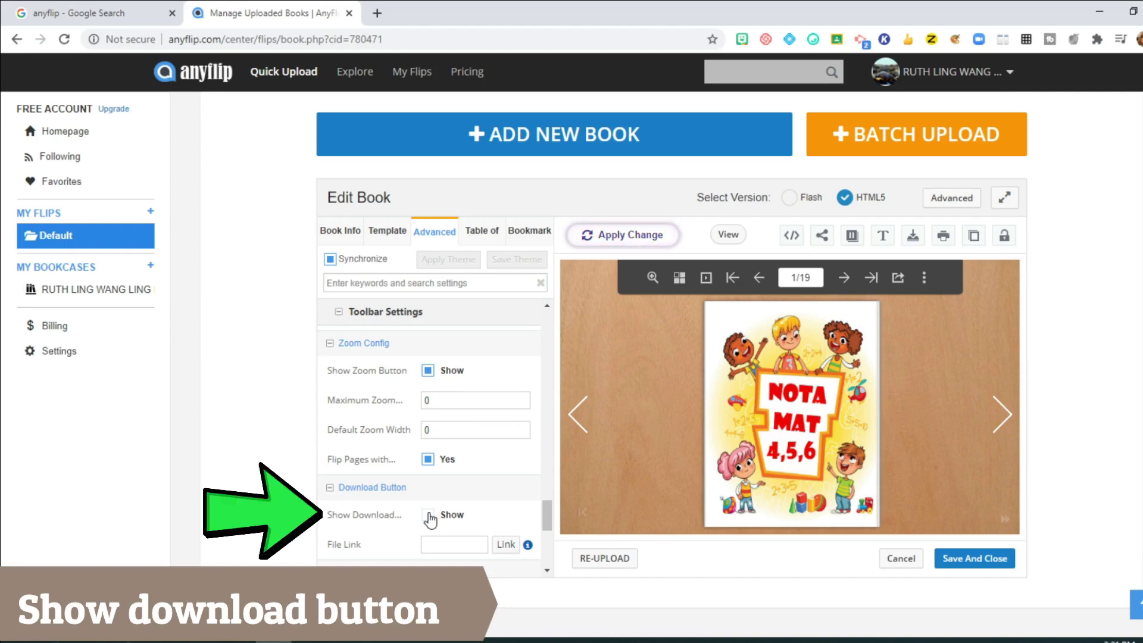
left_click(429, 517)
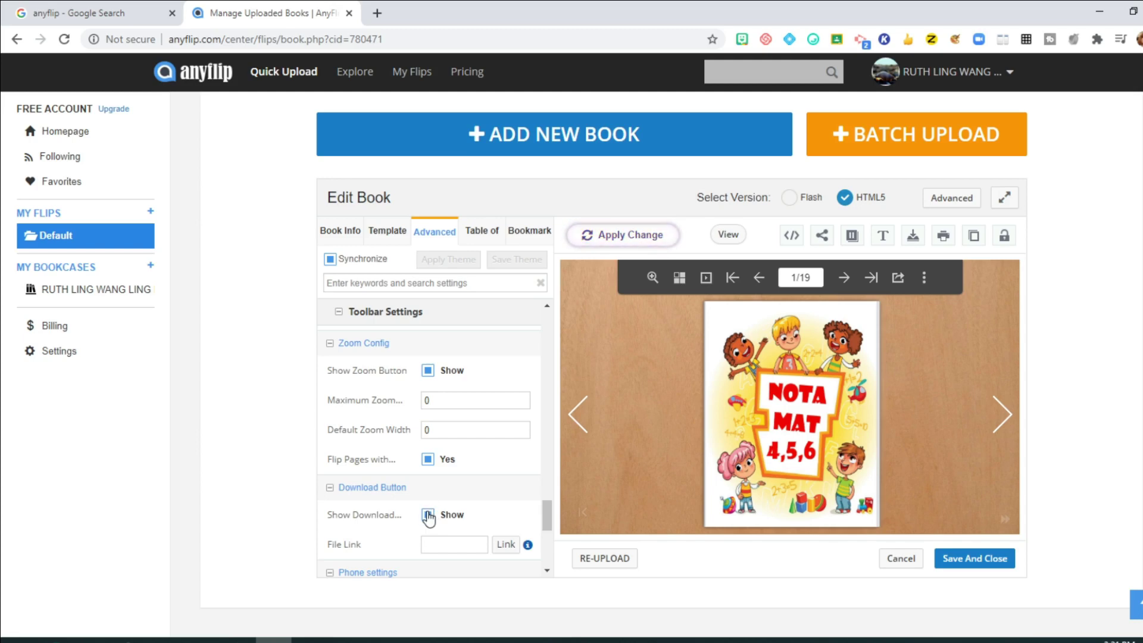
Look over the remaining toolbar options and apply the changed settings to the flipbook.
scroll(428, 515, "down", 3)
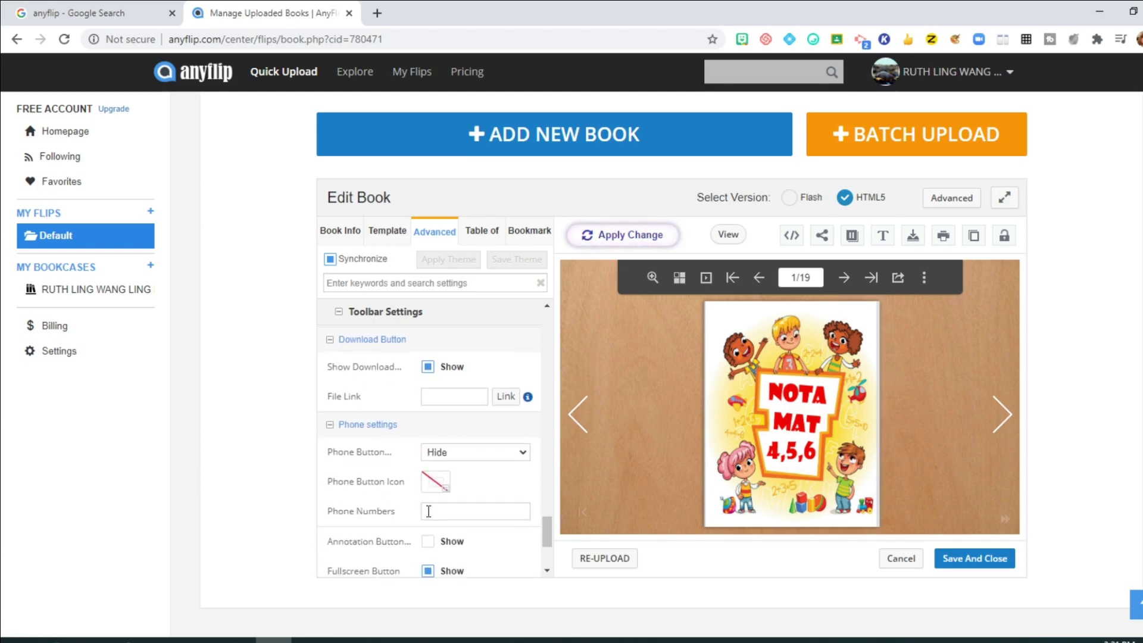
scroll(428, 511, "down", 3)
scroll(428, 515, "down", 3)
scroll(428, 517, "up", 5)
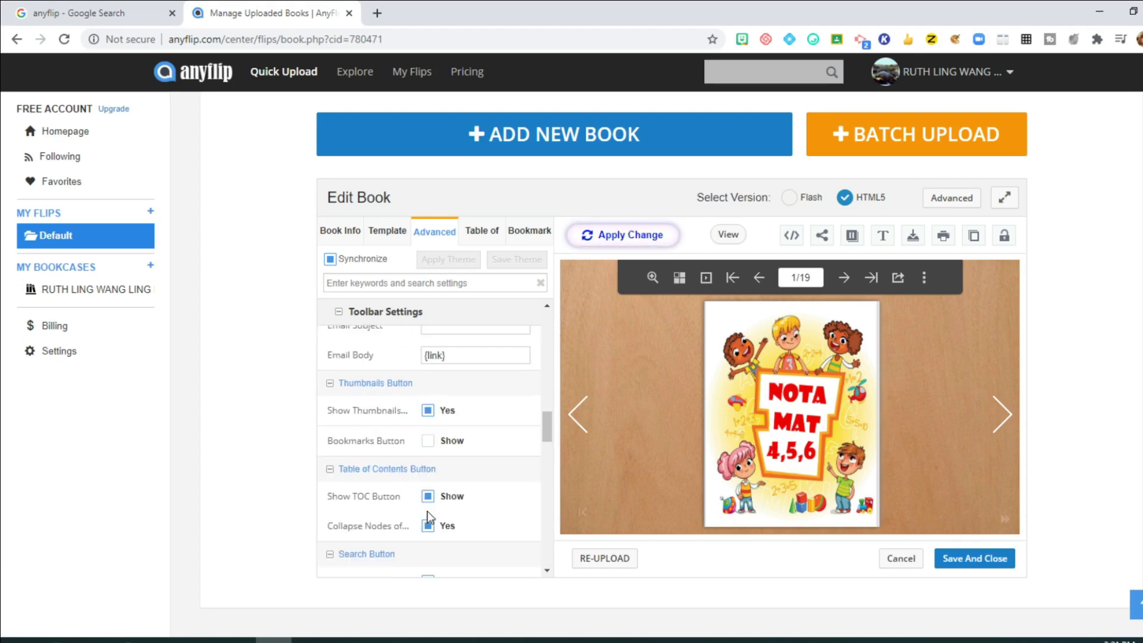
left_click(639, 238)
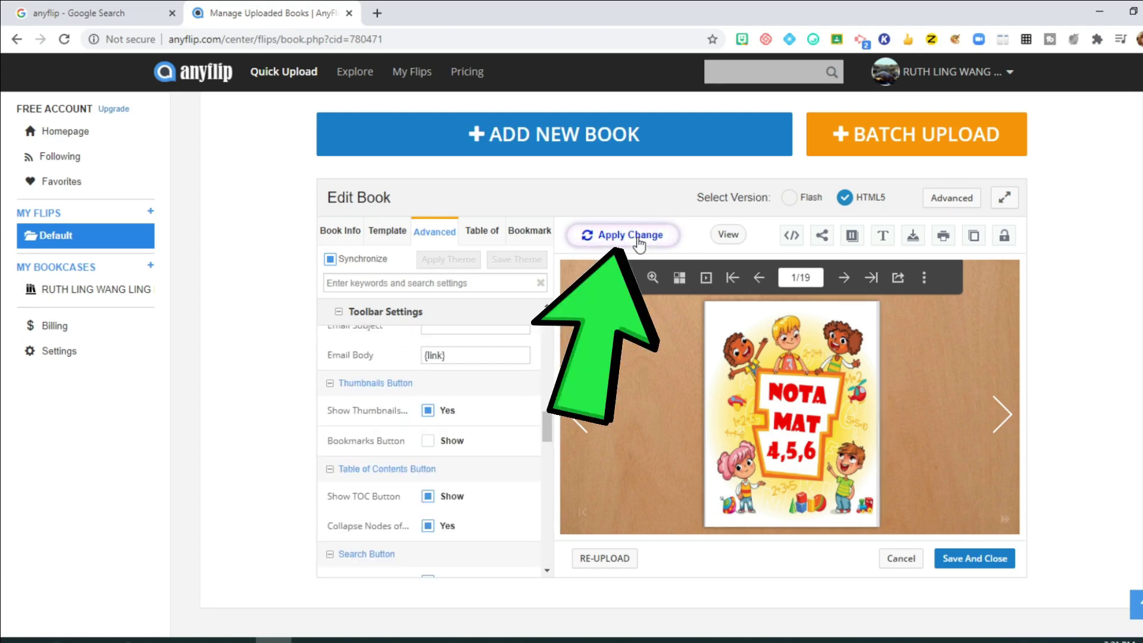